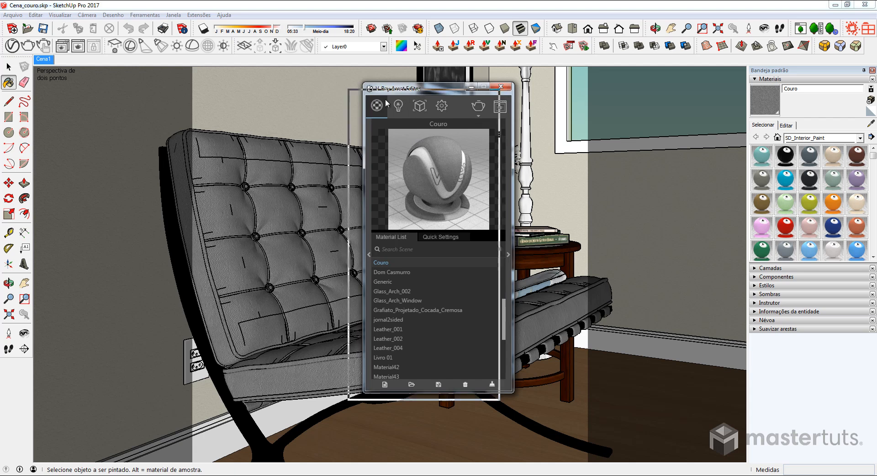
Expand the settings of the Couro material in the V-Ray Asset Editor and add a VRayBRDF layer
{"action": "left_click_drag", "start_coordinate": [388, 89], "coordinate": [200, 79]}
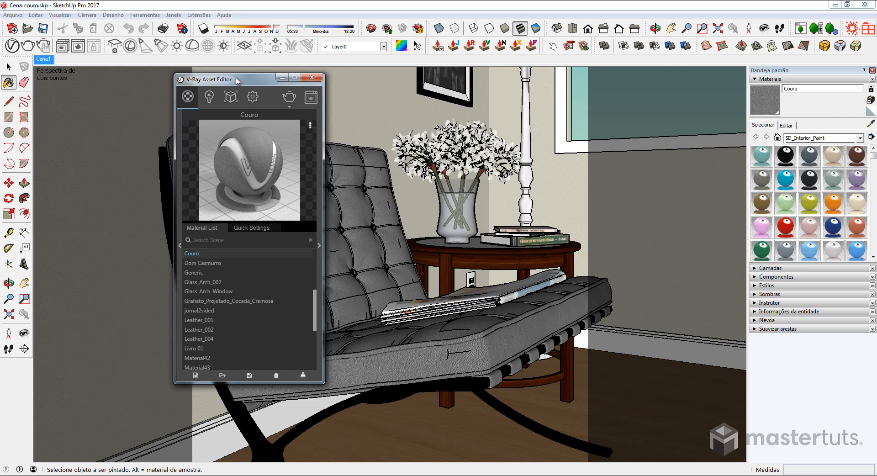
{"action": "left_click", "coordinate": [319, 245]}
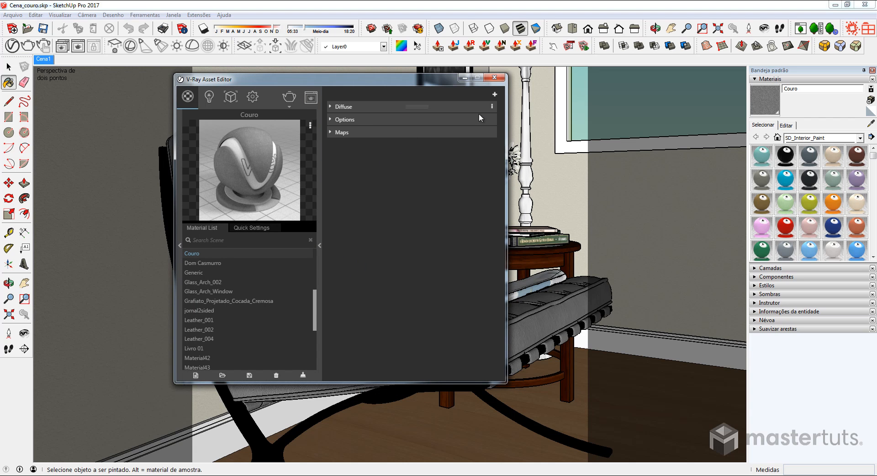
{"action": "left_click", "coordinate": [495, 96]}
{"action": "left_click", "coordinate": [460, 103]}
Load leather_bump.png as a Bitmap texture in the diffuse slot of the VRayBRDF layer
{"action": "left_click", "coordinate": [477, 132]}
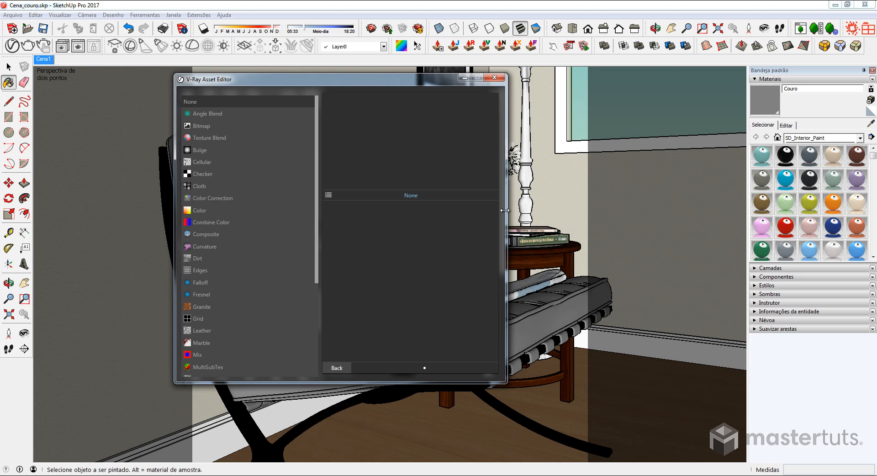
{"action": "left_click", "coordinate": [201, 126]}
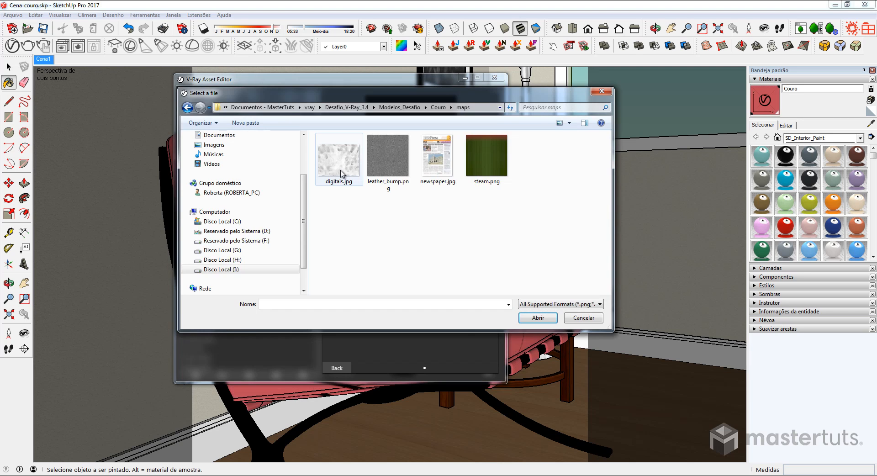
{"action": "double_click", "coordinate": [388, 163]}
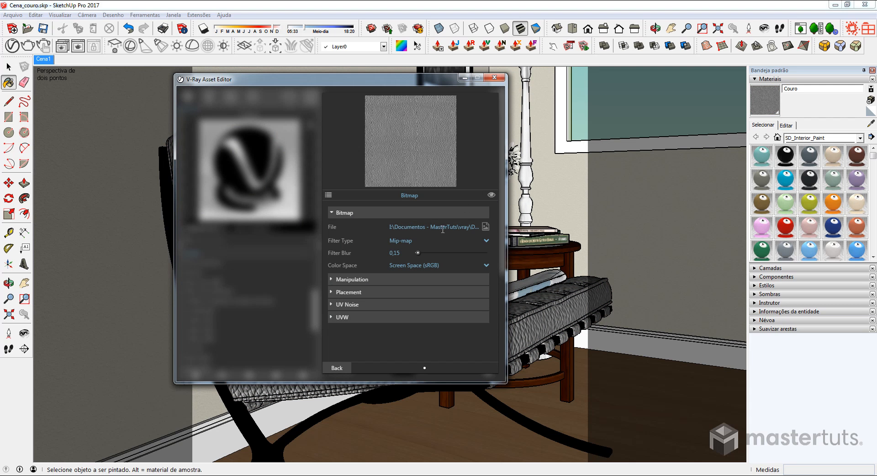
{"action": "left_click", "coordinate": [338, 367]}
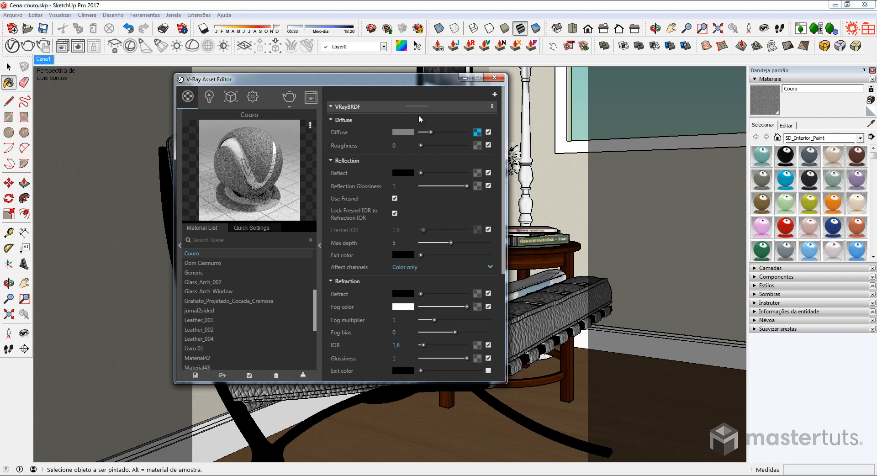
Delete the original Diffuse layer from the Couro material and reopen the VRayBRDF settings
{"action": "left_click", "coordinate": [477, 110]}
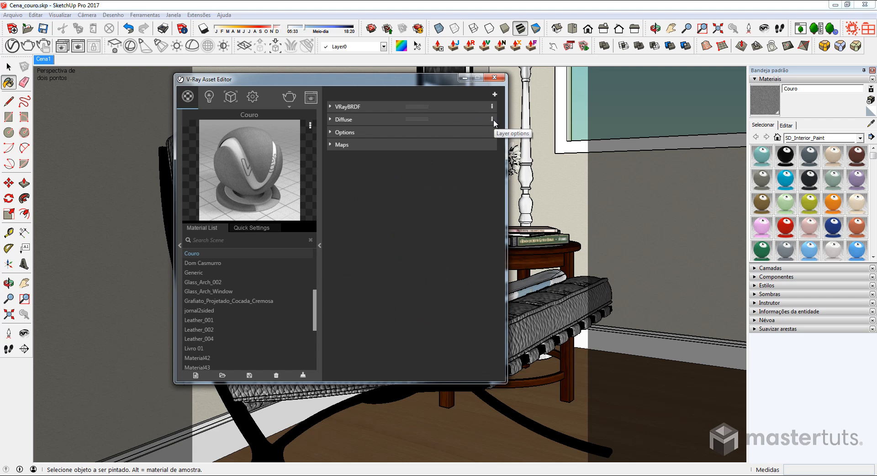
{"action": "left_click", "coordinate": [492, 119]}
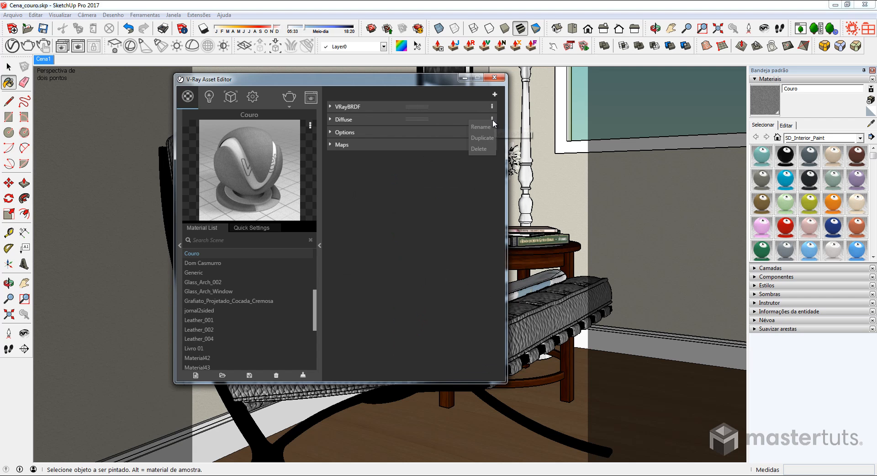
{"action": "left_click", "coordinate": [479, 149]}
{"action": "left_click", "coordinate": [465, 106]}
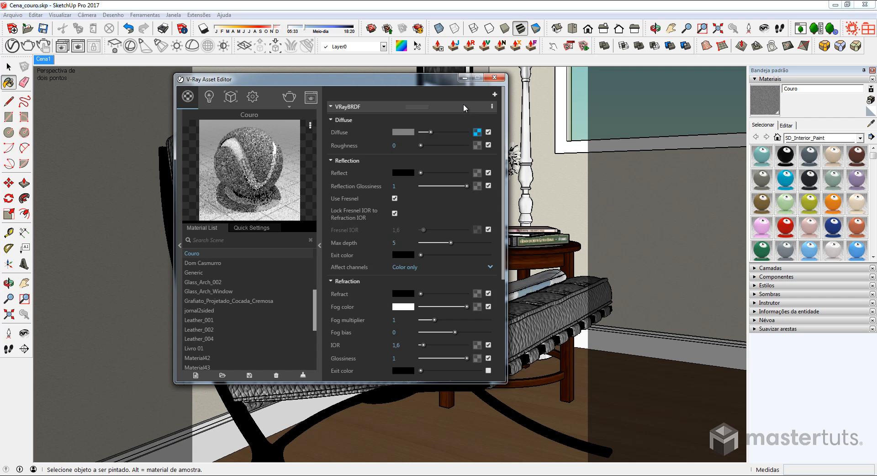
Set the Couro material's texture size in the SketchUp material settings to 0,07 m
{"action": "left_click", "coordinate": [465, 77]}
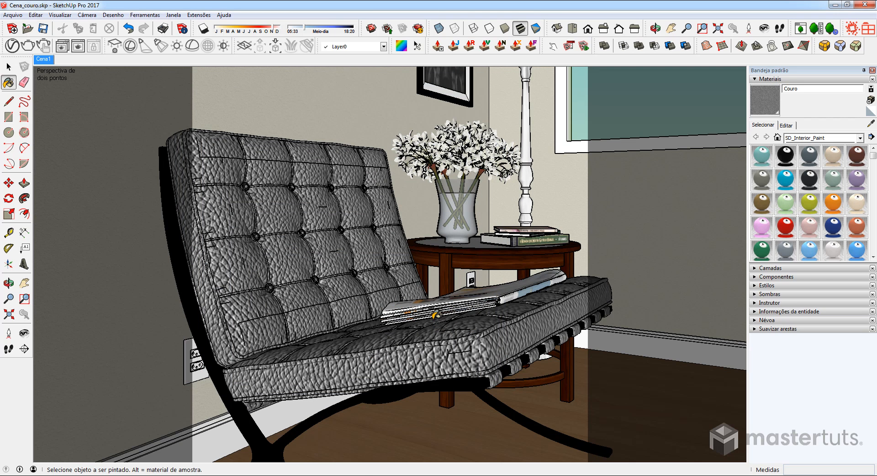
{"action": "left_click", "coordinate": [784, 127]}
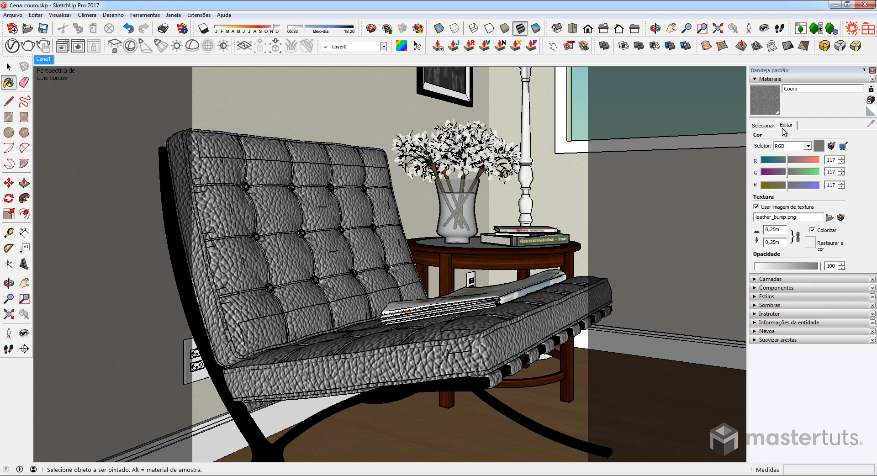
{"action": "left_click_drag", "start_coordinate": [780, 229], "coordinate": [769, 232]}
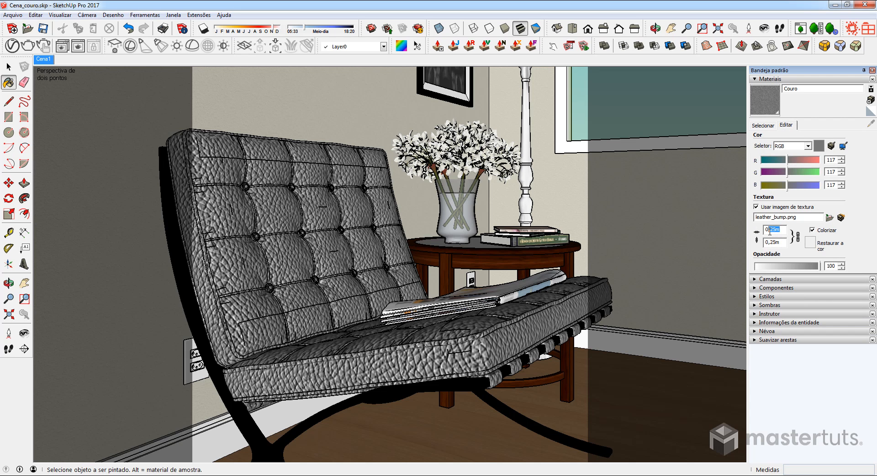
{"action": "key", "text": "BackSpace"}
{"action": "type", "text": "07"}
{"action": "key", "text": "Return"}
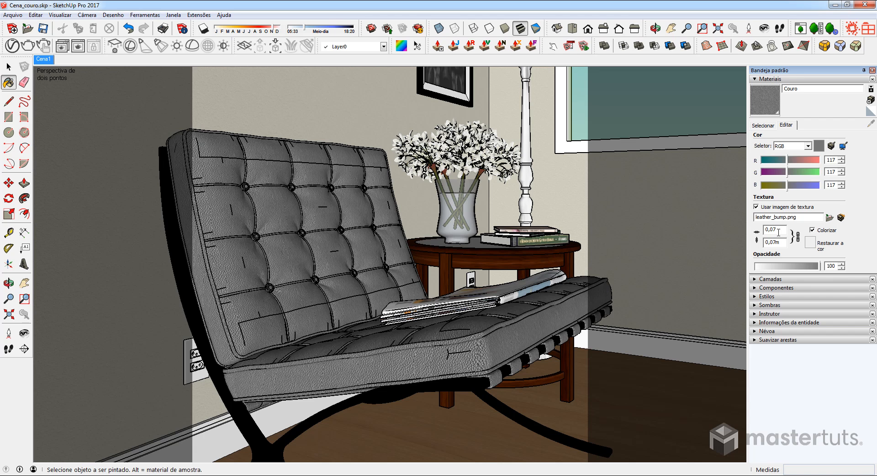
Copy the diffuse bitmap into the Bump texture slot of the Couro material, with bump enabled and its multiplier at 0
{"action": "left_click", "coordinate": [13, 45]}
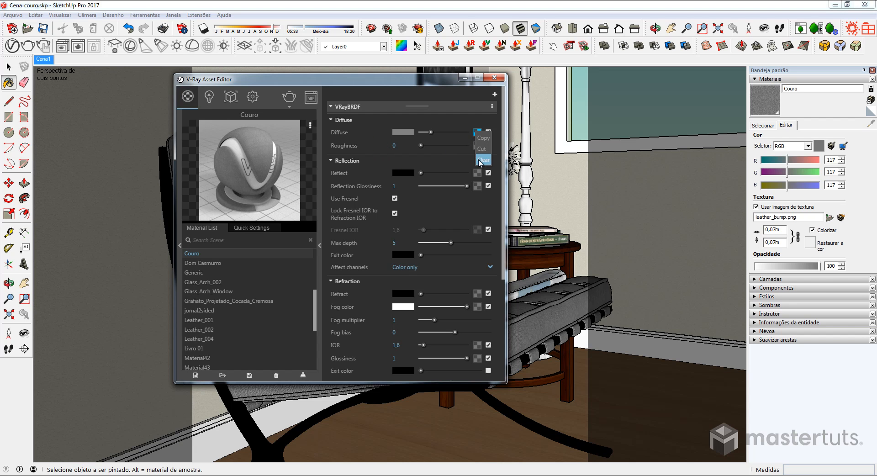
{"action": "left_click", "coordinate": [435, 106]}
{"action": "left_click", "coordinate": [384, 132]}
{"action": "left_click", "coordinate": [393, 144]}
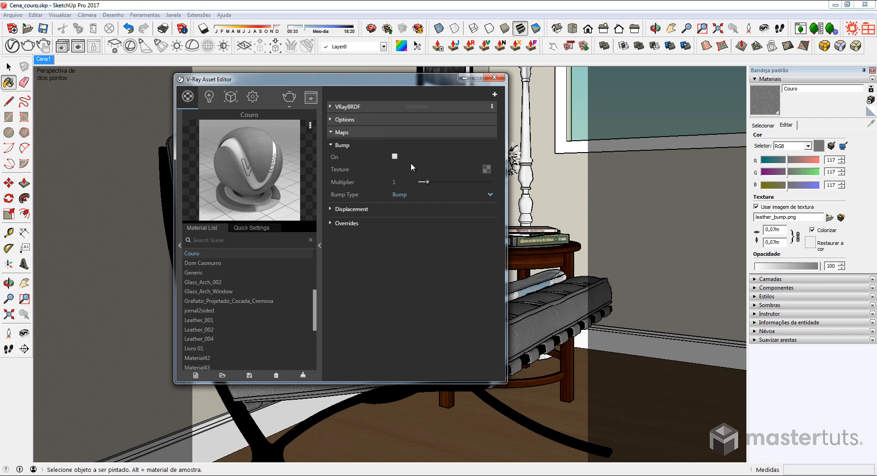
{"action": "right_click", "coordinate": [486, 169]}
{"action": "left_click", "coordinate": [479, 178]}
{"action": "left_click", "coordinate": [487, 169]}
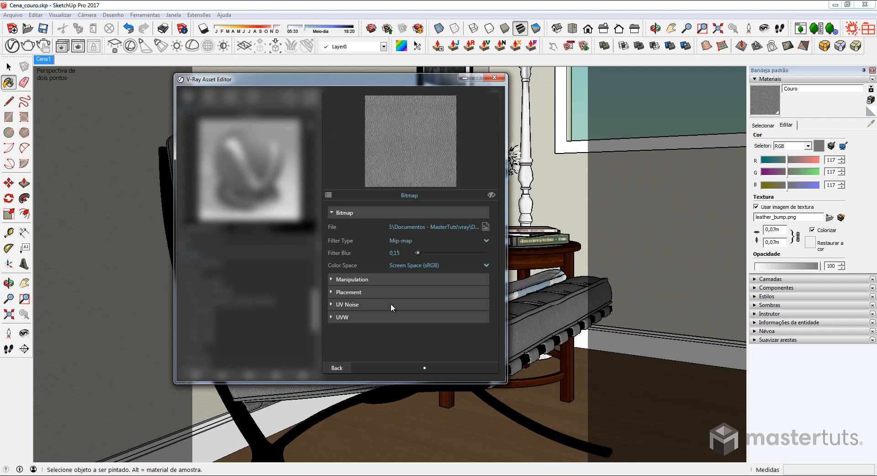
{"action": "left_click", "coordinate": [337, 368]}
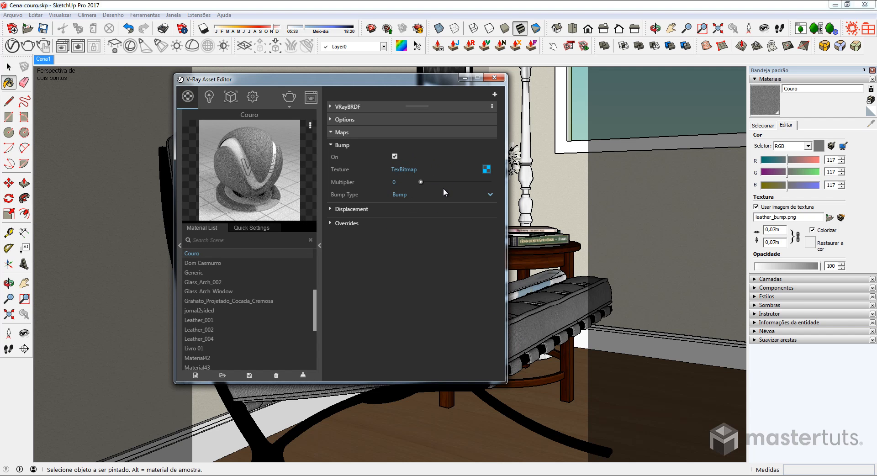
Clear the diffuse texture of the VRayBRDF layer and set the diffuse color to black with luminance 0
{"action": "left_click", "coordinate": [400, 107]}
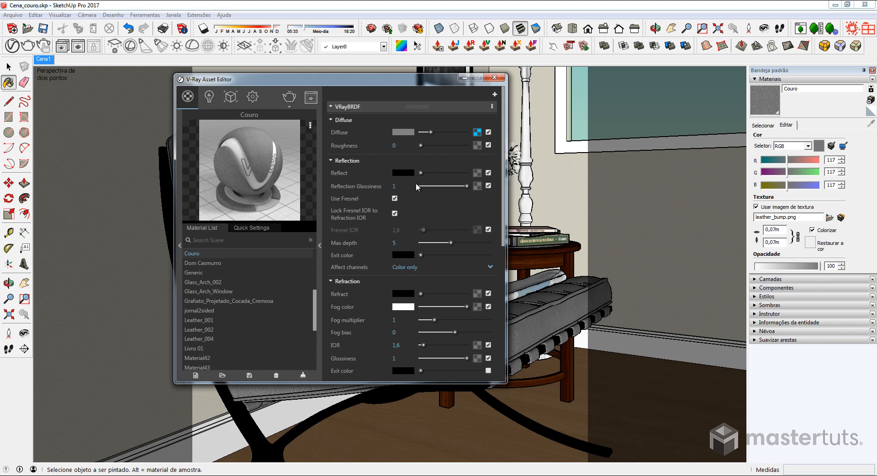
{"action": "right_click", "coordinate": [477, 132]}
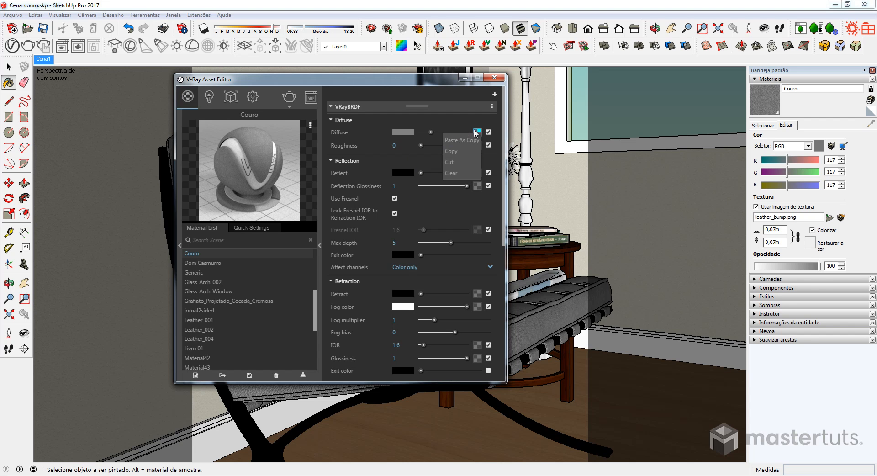
{"action": "right_click", "coordinate": [477, 132]}
{"action": "left_click", "coordinate": [451, 174]}
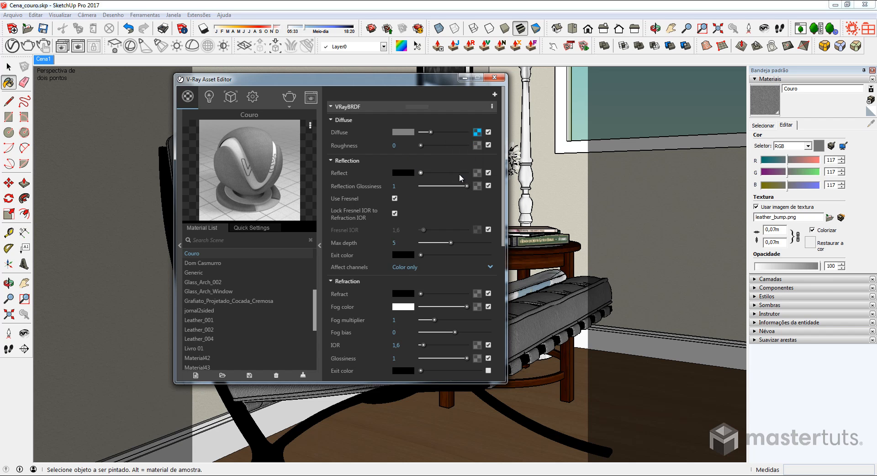
{"action": "left_click", "coordinate": [404, 132]}
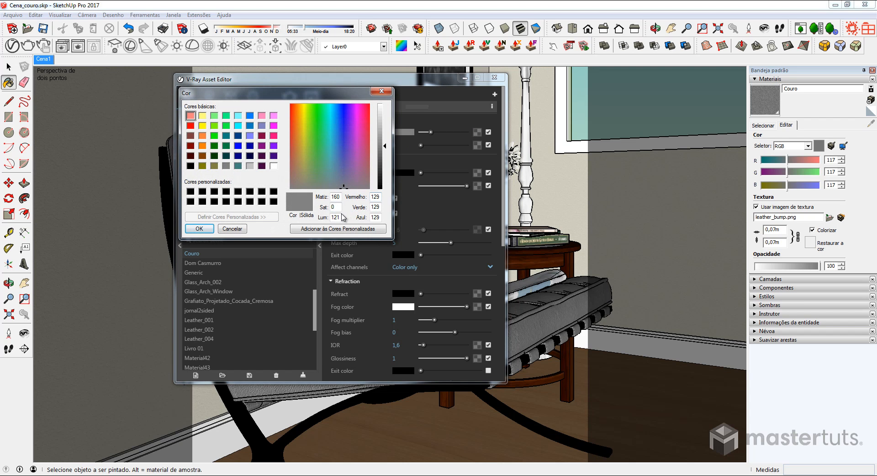
{"action": "double_click", "coordinate": [340, 217]}
{"action": "type", "text": "0"}
{"action": "left_click", "coordinate": [200, 229]}
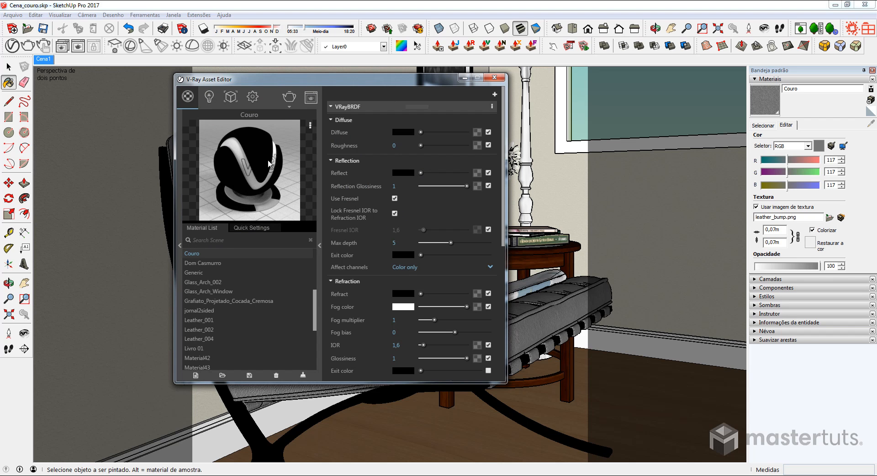
Raise the Reflect color to full white and set the Reflection Glossiness to 0,7
{"action": "left_click_drag", "start_coordinate": [421, 172], "coordinate": [468, 174]}
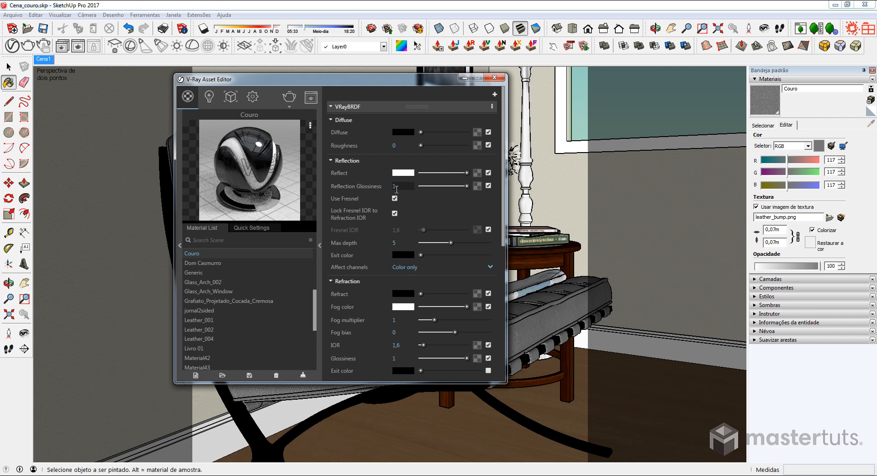
{"action": "double_click", "coordinate": [402, 187]}
{"action": "type", "text": ",7"}
{"action": "key", "text": "Return"}
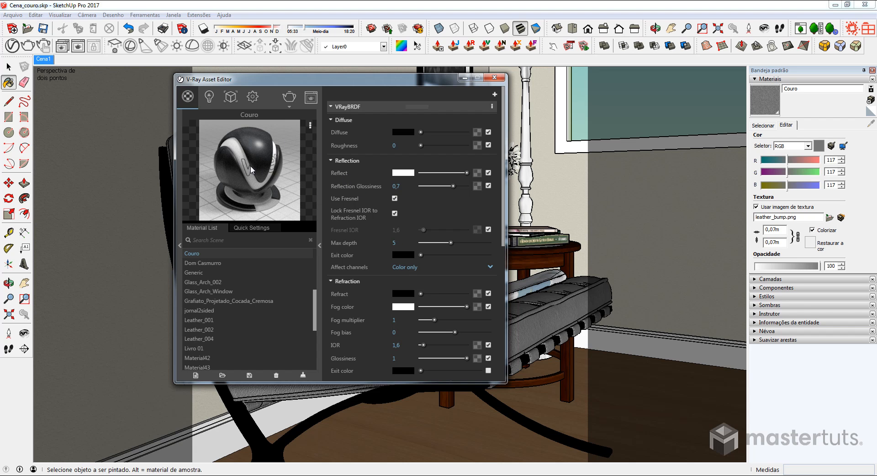
Render the scene and mark a render region around the front corner of the chair's seat cushion
{"action": "left_click", "coordinate": [292, 102]}
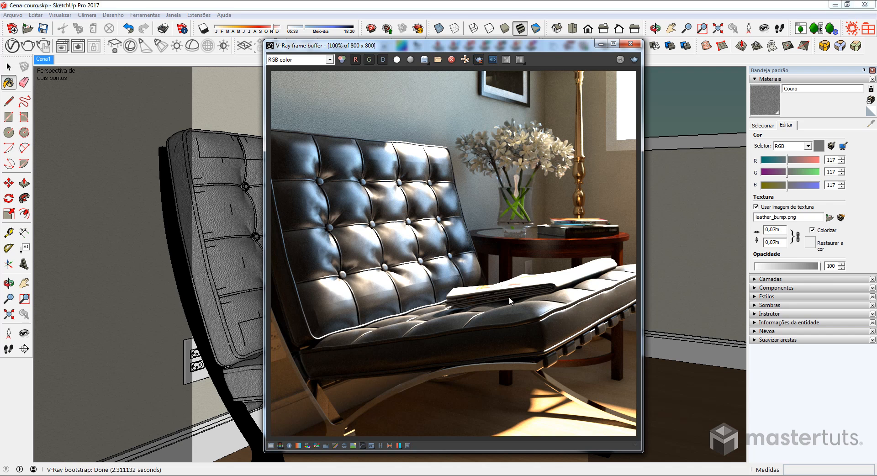
{"action": "left_click_drag", "start_coordinate": [489, 299], "coordinate": [556, 372]}
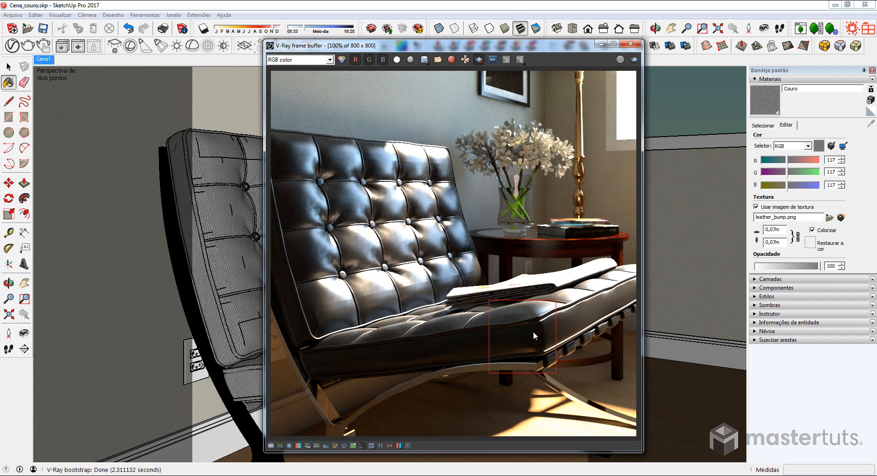
Set the Couro material's bump multiplier to 0,01, then re-render the marked region and inspect the leather grain up close
{"action": "left_click", "coordinate": [12, 46]}
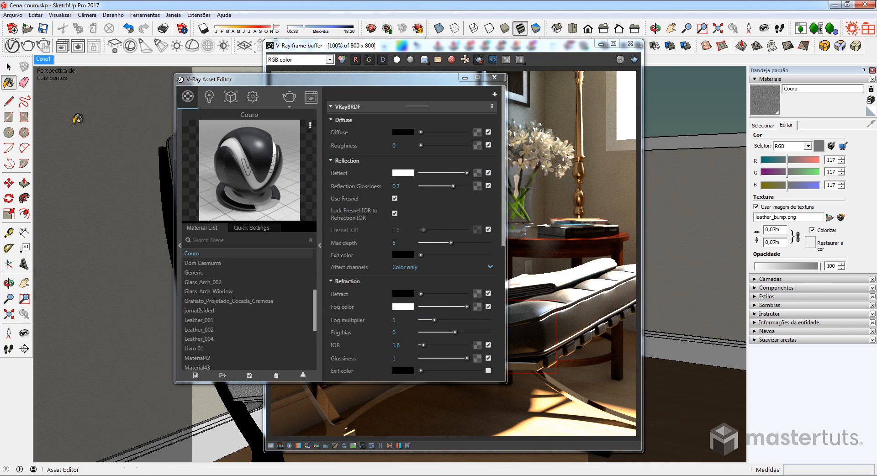
{"action": "left_click", "coordinate": [396, 108]}
{"action": "left_click", "coordinate": [401, 180]}
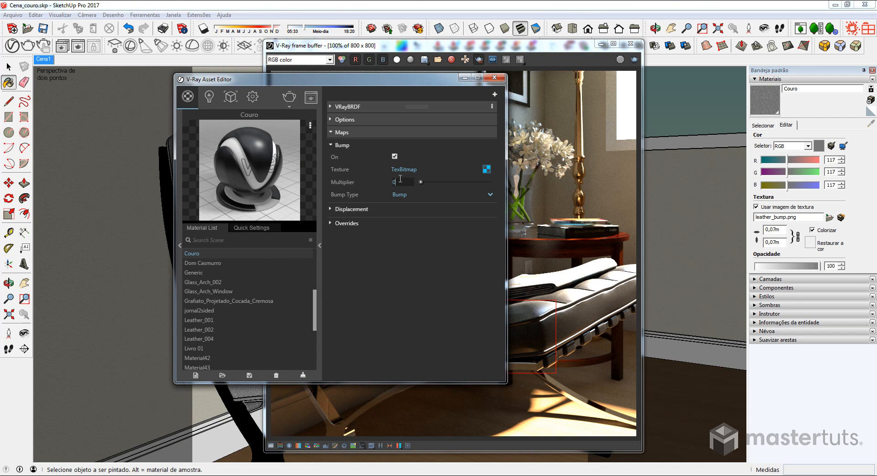
{"action": "type", "text": ",01"}
{"action": "left_click", "coordinate": [634, 59]}
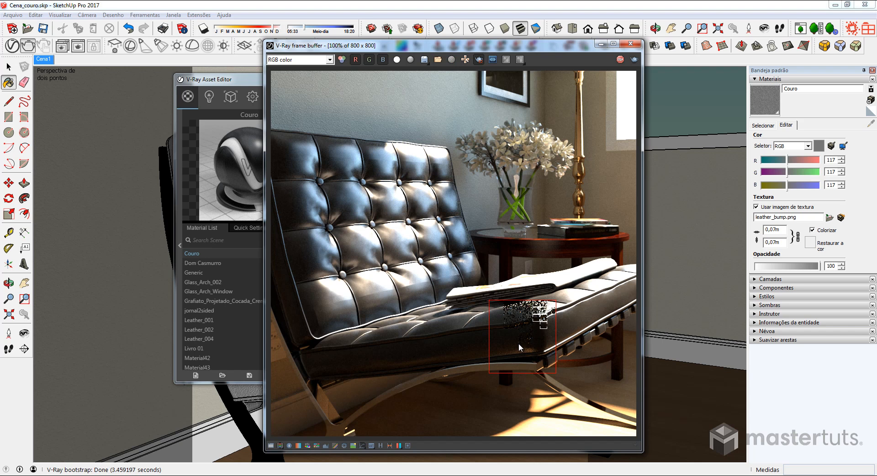
{"action": "scroll", "coordinate": [517, 315], "scroll_direction": "up", "scroll_amount": 1}
{"action": "middle_click_drag", "start_coordinate": [517, 314], "coordinate": [542, 286]}
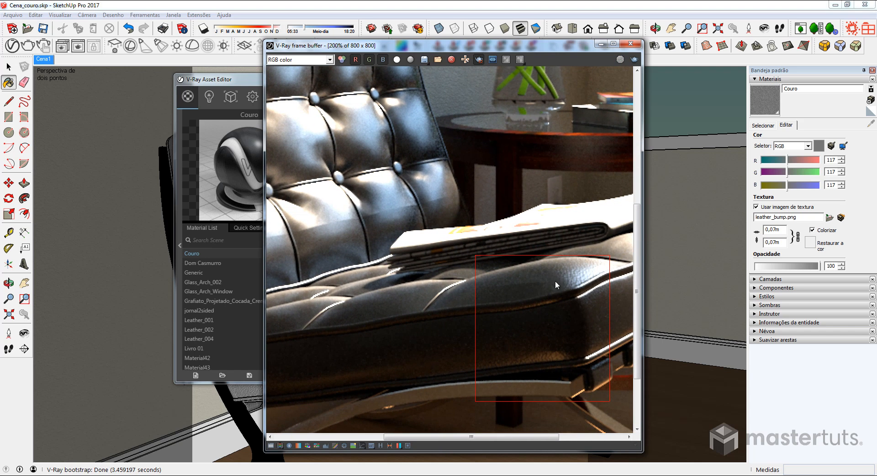
Set the Couro material's bump multiplier to 0,05 and re-render the marked region to check the leather grain
{"action": "left_click", "coordinate": [229, 82]}
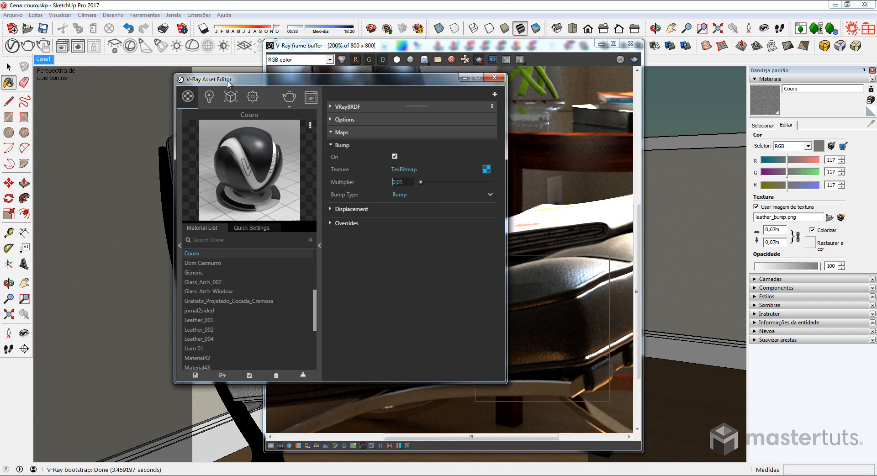
{"action": "left_click_drag", "start_coordinate": [247, 80], "coordinate": [156, 73]}
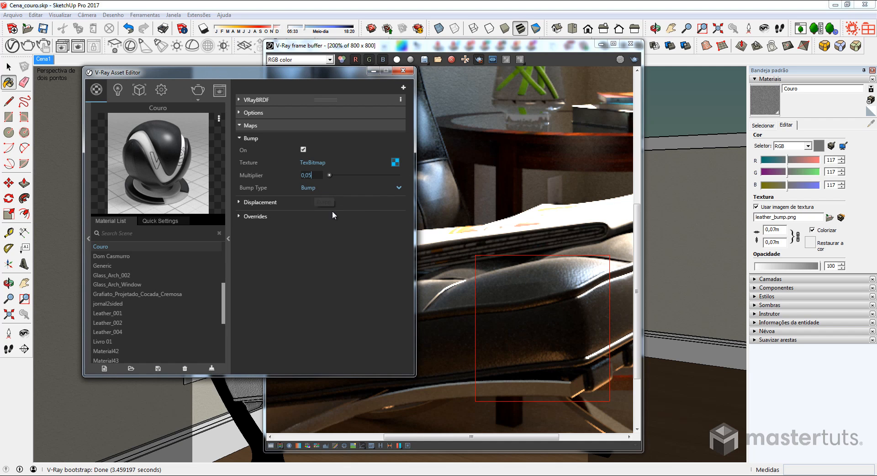
{"action": "left_click", "coordinate": [634, 59]}
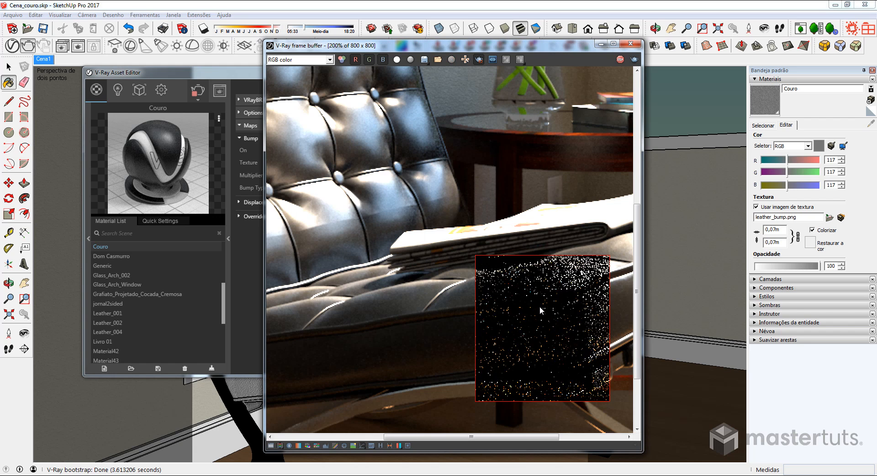
{"action": "mouse_move", "coordinate": [539, 306]}
{"action": "middle_mouse_down"}
{"action": "mouse_move", "coordinate": [517, 323]}
{"action": "mouse_move", "coordinate": [547, 293]}
{"action": "mouse_move", "coordinate": [528, 294]}
{"action": "middle_mouse_up"}
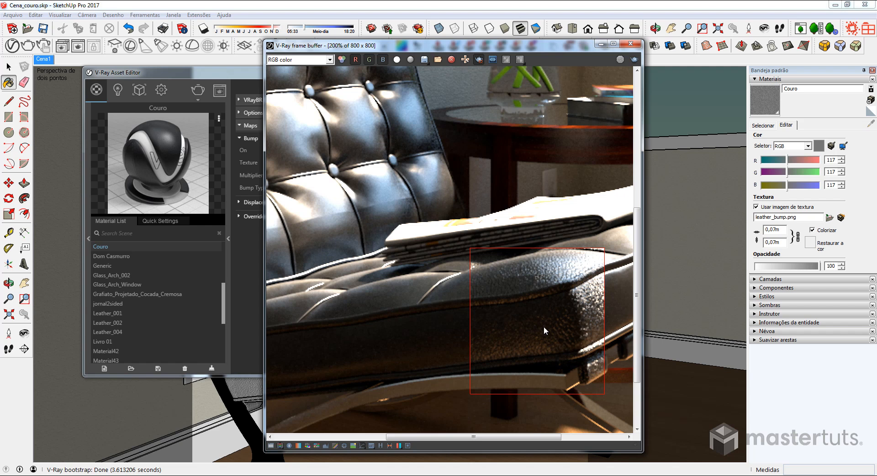
{"action": "scroll", "coordinate": [544, 326], "scroll_direction": "down", "scroll_amount": 1}
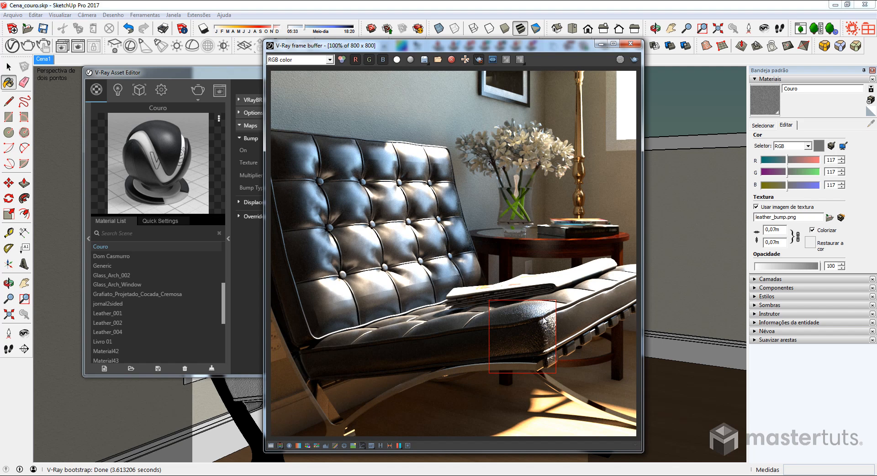
Review the Couro material's bump multiplier, then mark a new render region around the chair's backrest and re-render it
{"action": "scroll", "coordinate": [516, 324], "scroll_direction": "up", "scroll_amount": 1}
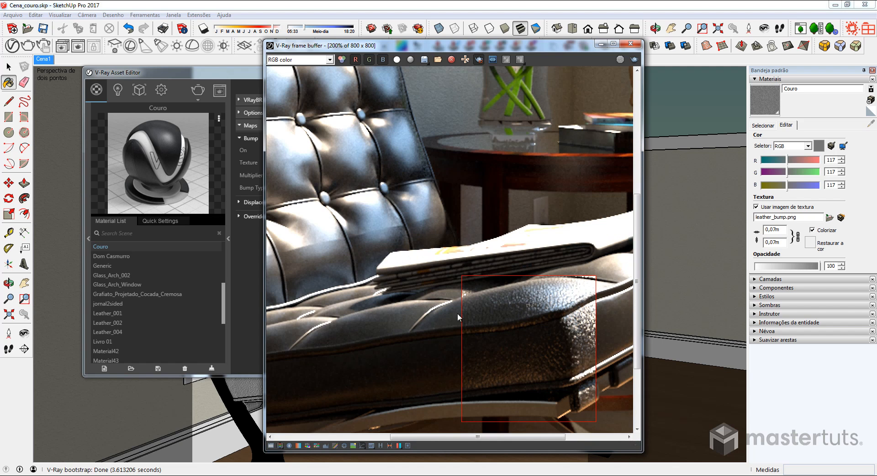
{"action": "left_click", "coordinate": [247, 242]}
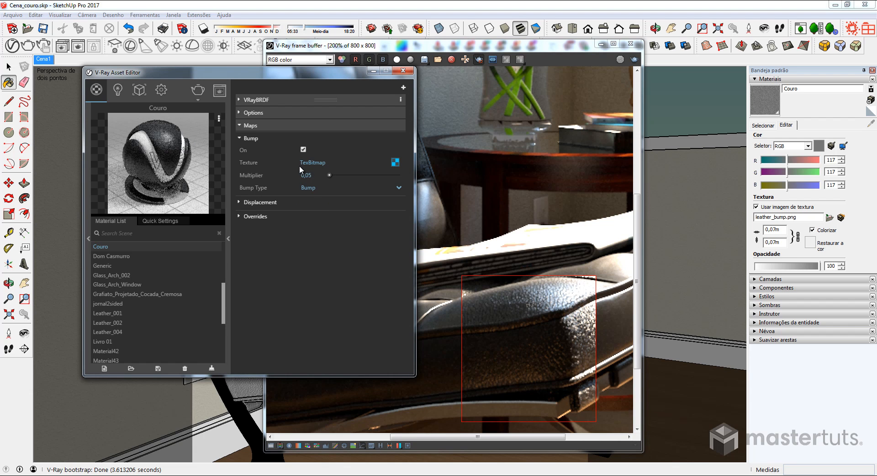
{"action": "left_click_drag", "start_coordinate": [311, 176], "coordinate": [309, 177]}
{"action": "double_click", "coordinate": [435, 234]}
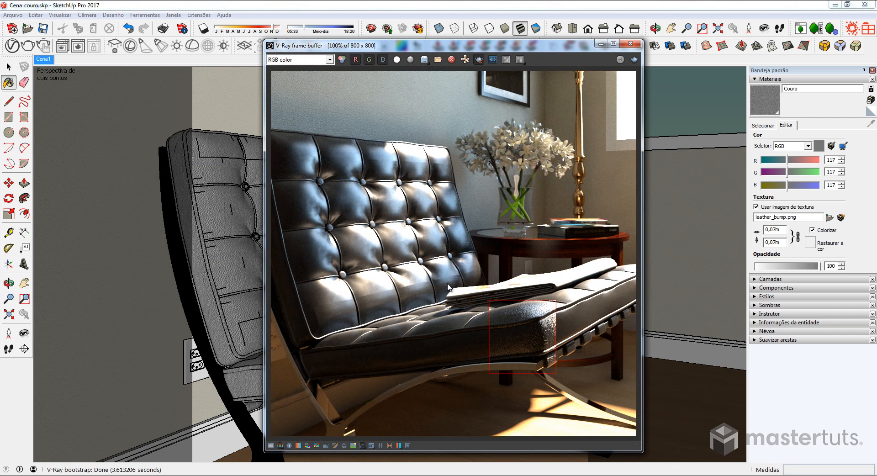
{"action": "left_click_drag", "start_coordinate": [271, 125], "coordinate": [479, 328]}
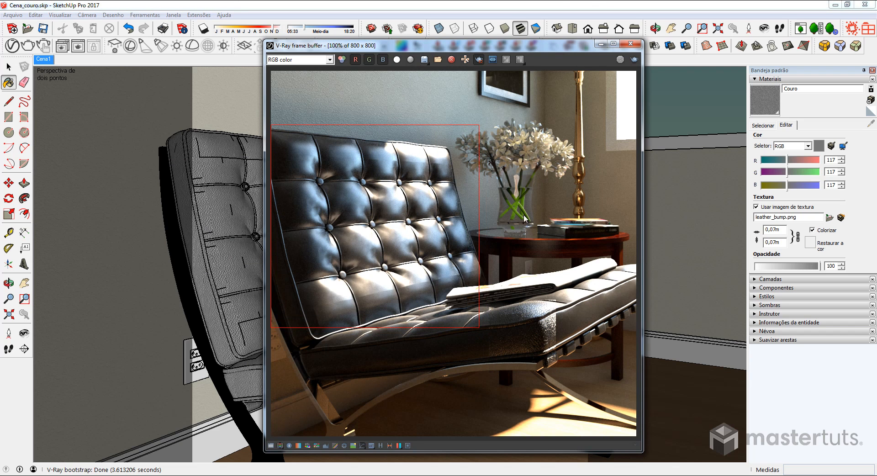
{"action": "left_click", "coordinate": [634, 60]}
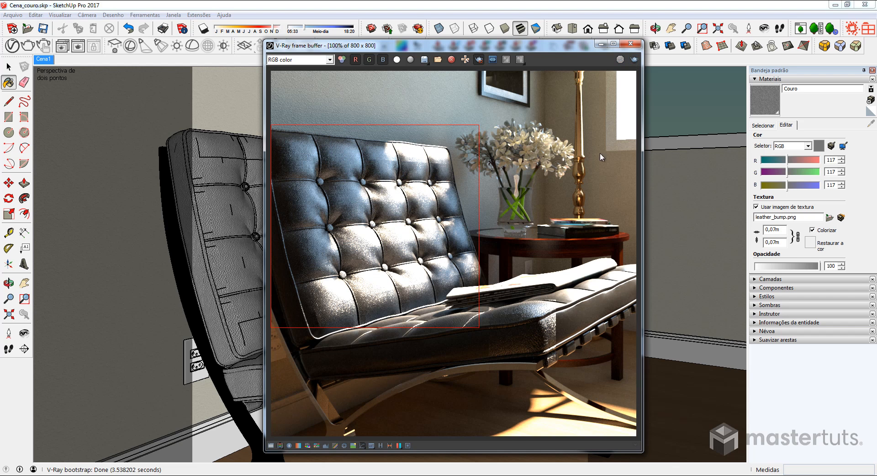
Enable the Exposure correction on the rendered image, set Highlight Burn to 0.54, and inspect the backrest leather up close
{"action": "left_click", "coordinate": [271, 445]}
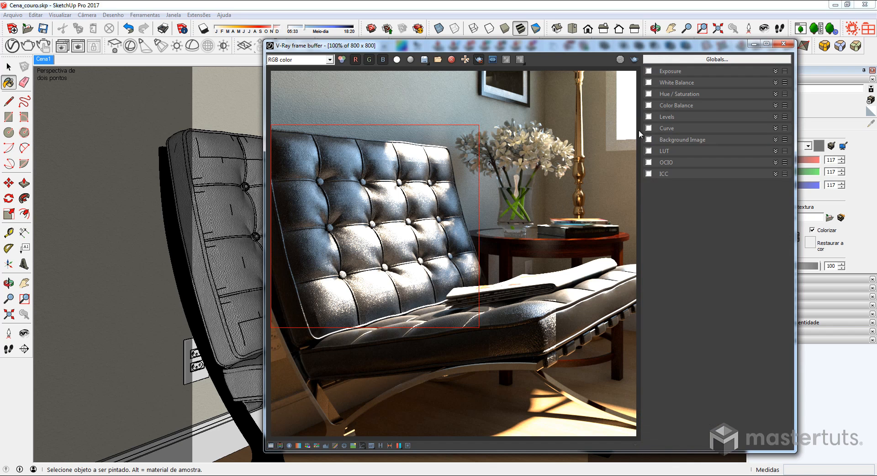
{"action": "left_click", "coordinate": [649, 71]}
{"action": "left_click", "coordinate": [679, 72]}
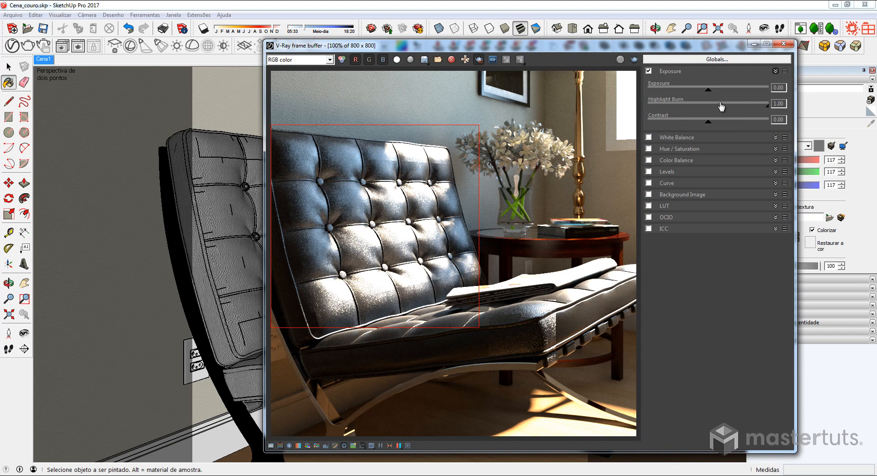
{"action": "left_click_drag", "start_coordinate": [767, 105], "coordinate": [714, 110]}
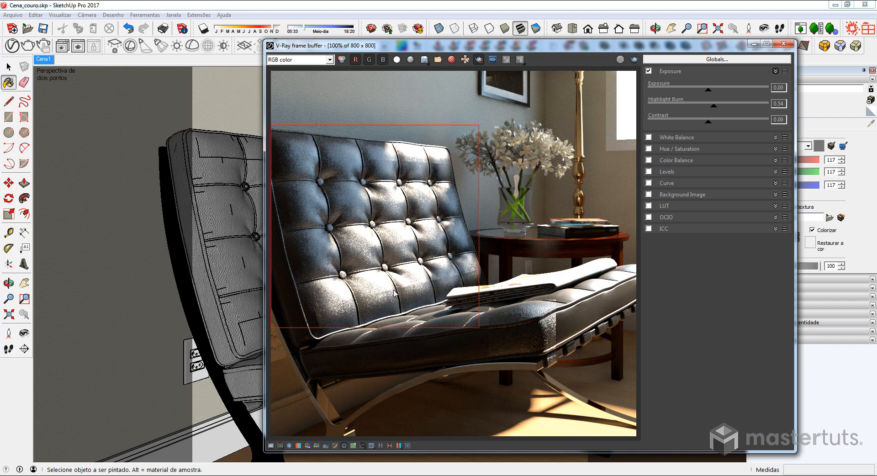
{"action": "scroll", "coordinate": [384, 224], "scroll_direction": "up", "scroll_amount": 1}
{"action": "middle_click_drag", "start_coordinate": [351, 208], "coordinate": [371, 217]}
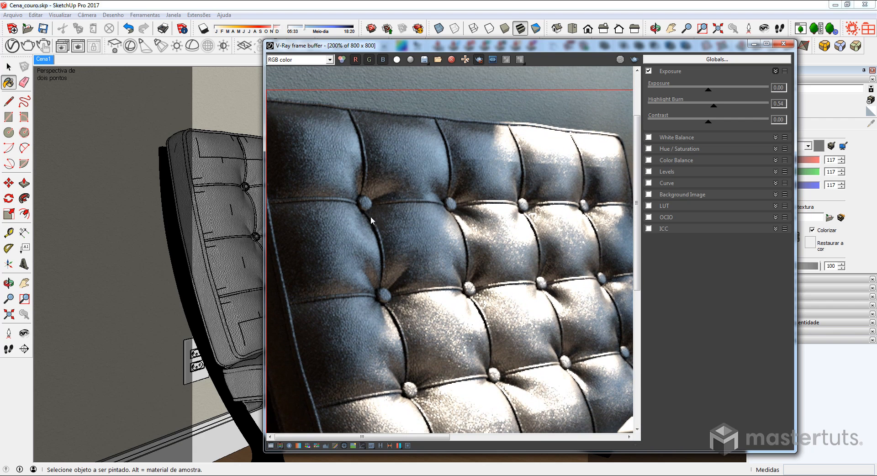
{"action": "scroll", "coordinate": [400, 241], "scroll_direction": "down", "scroll_amount": 1}
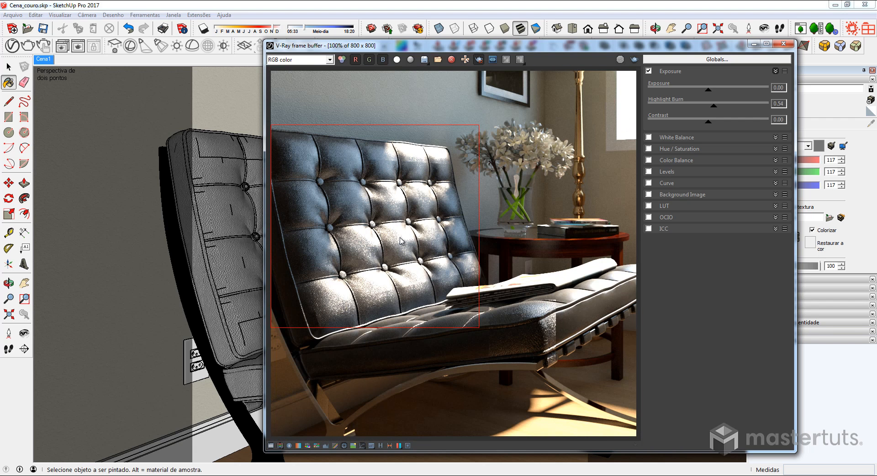